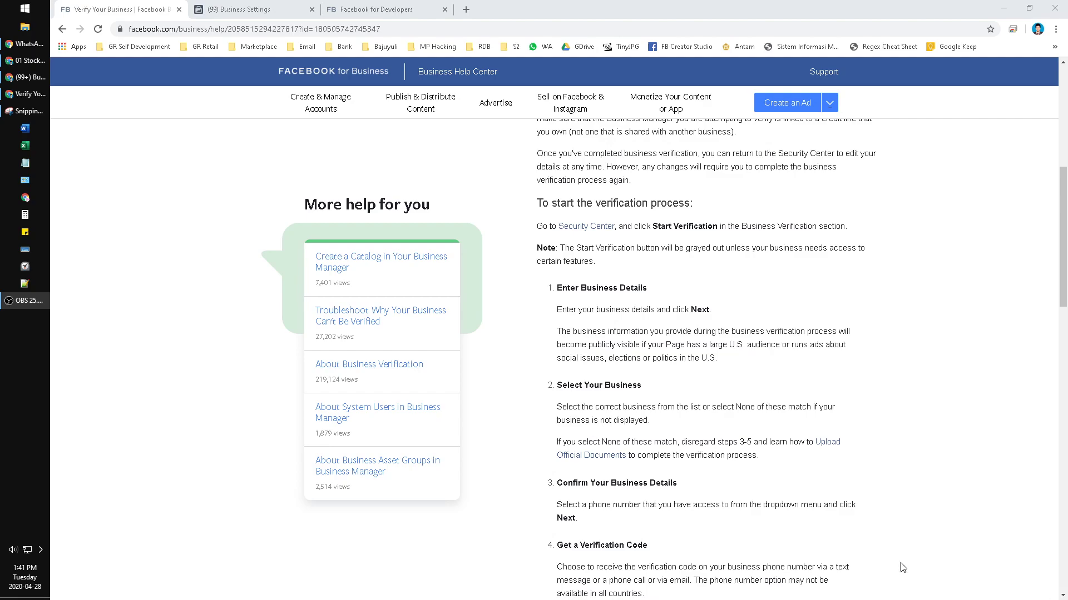
scroll(922, 401, up, 1)
scroll(923, 401, up, 2)
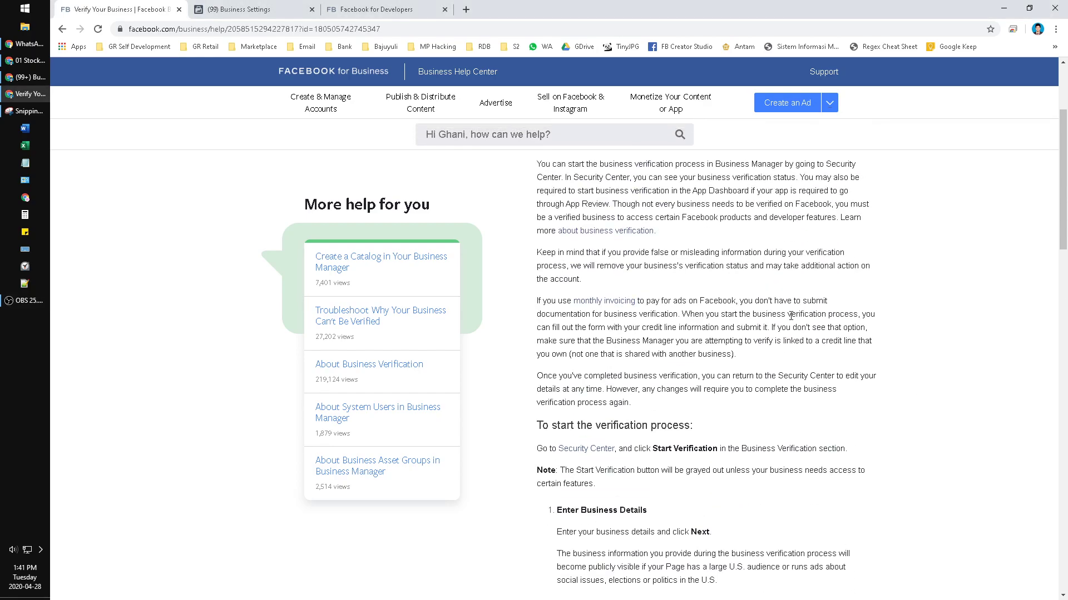
scroll(786, 318, down, 2)
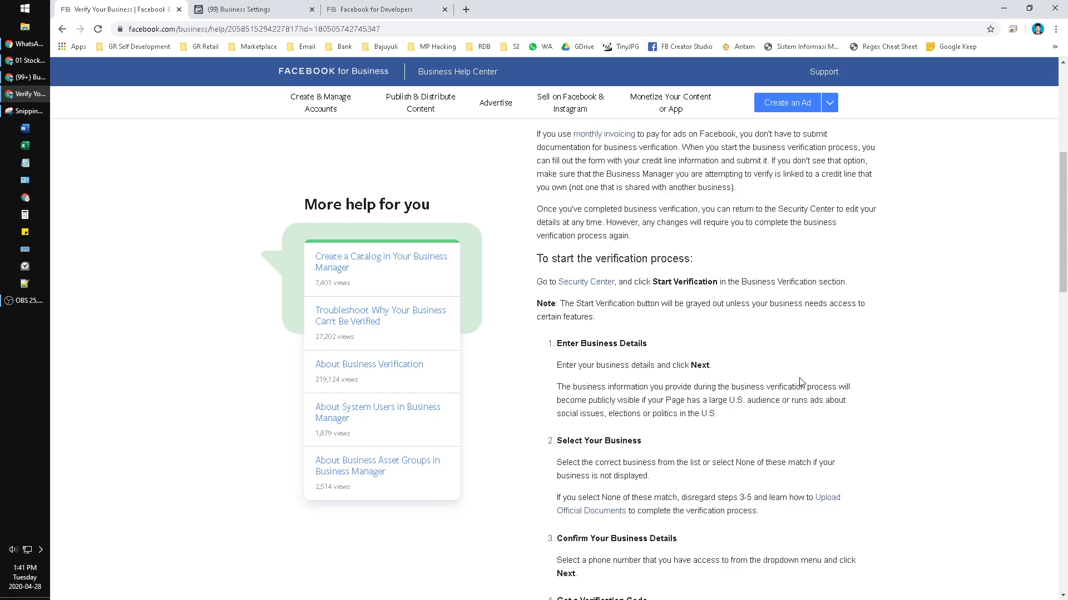
scroll(834, 372, down, 1)
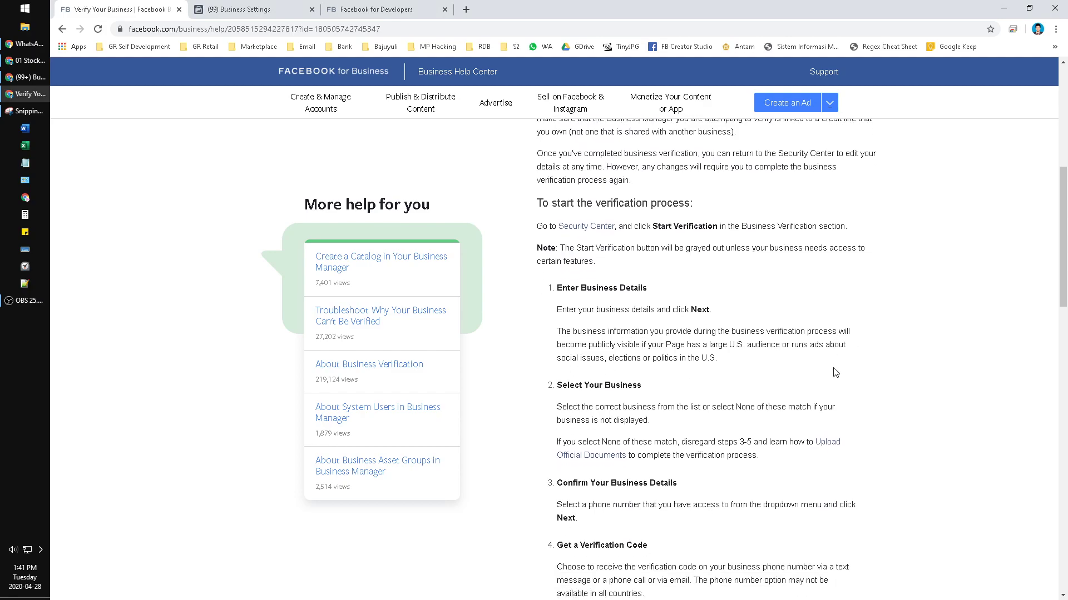
scroll(791, 355, down, 1)
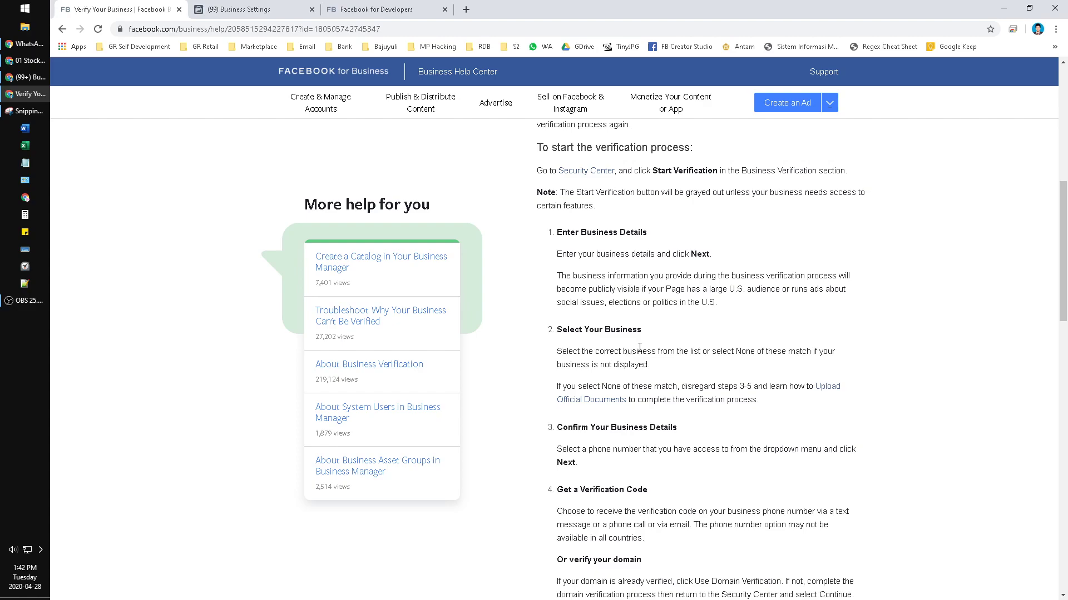
scroll(640, 348, down, 2)
scroll(589, 340, up, 3)
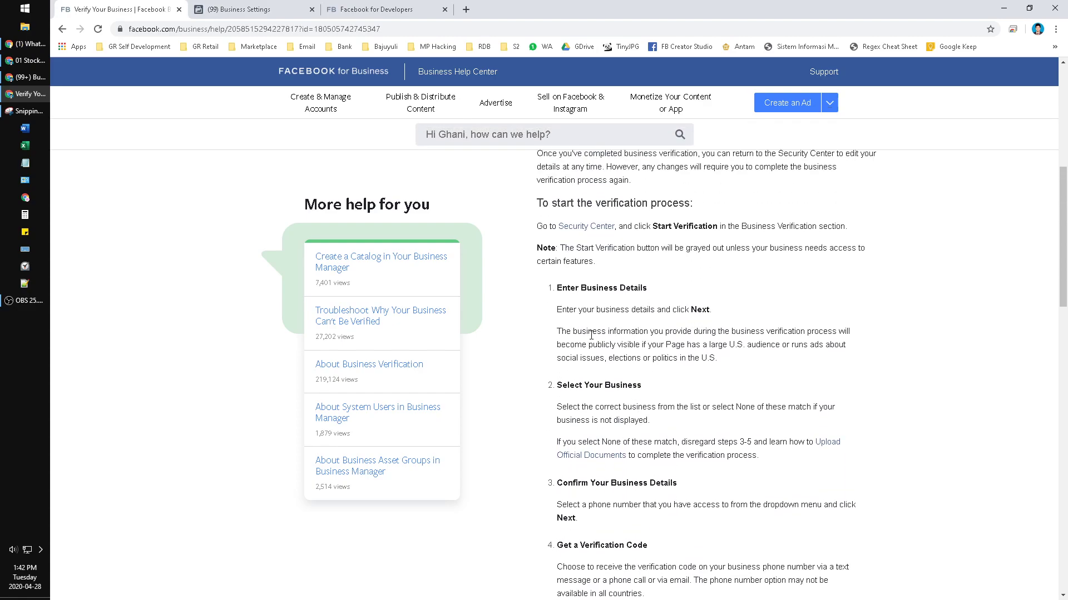
scroll(585, 342, up, 1)
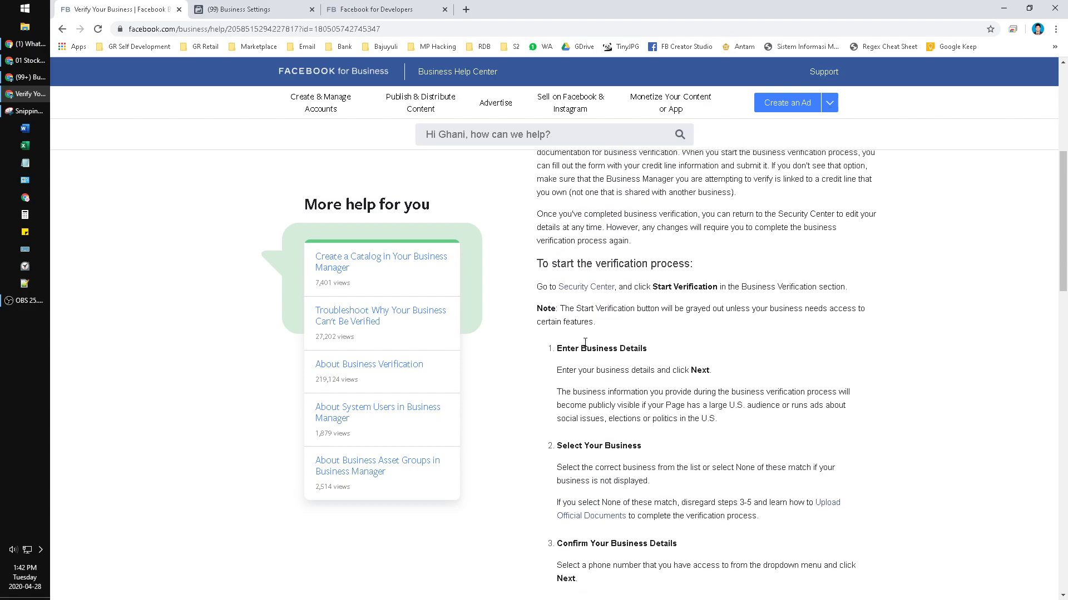
scroll(654, 372, up, 2)
scroll(584, 276, up, 1)
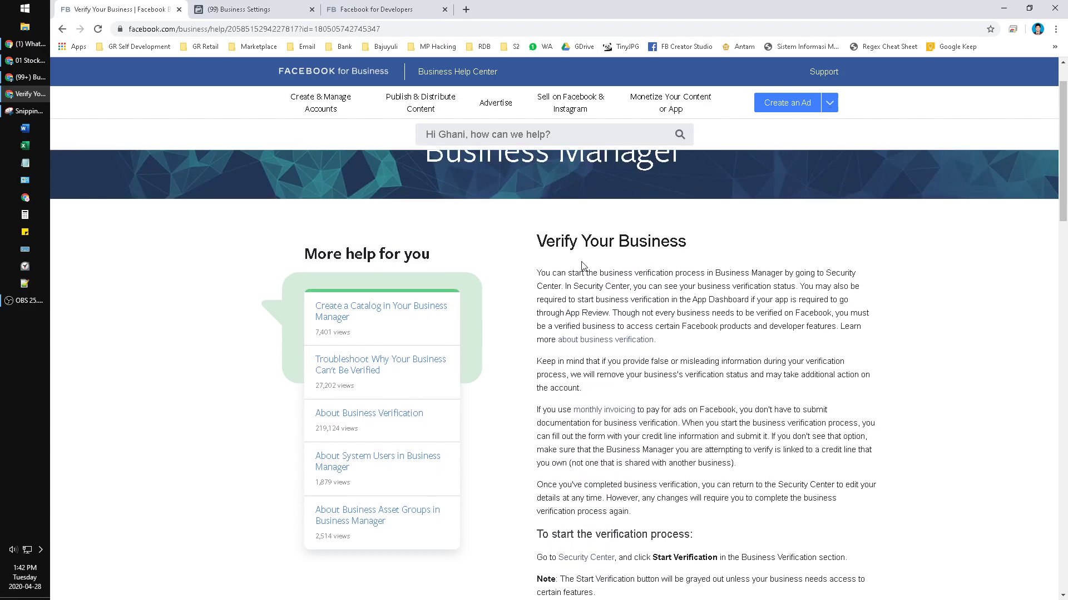
Step: Bring up the Business Settings Security Center with the Verify Your Business heading
drag(538, 297, 756, 326)
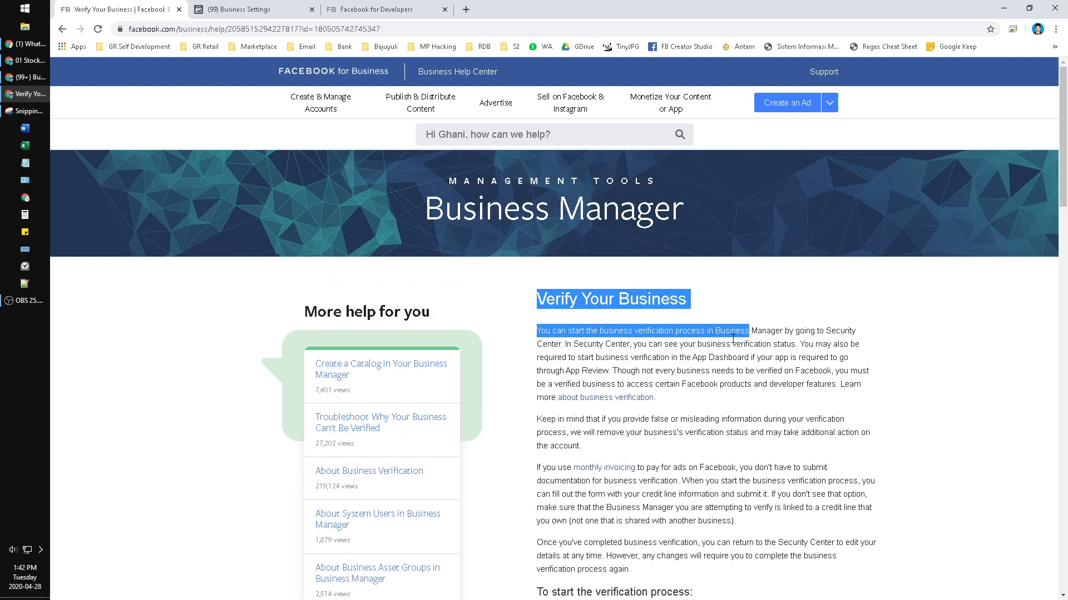
click(734, 315)
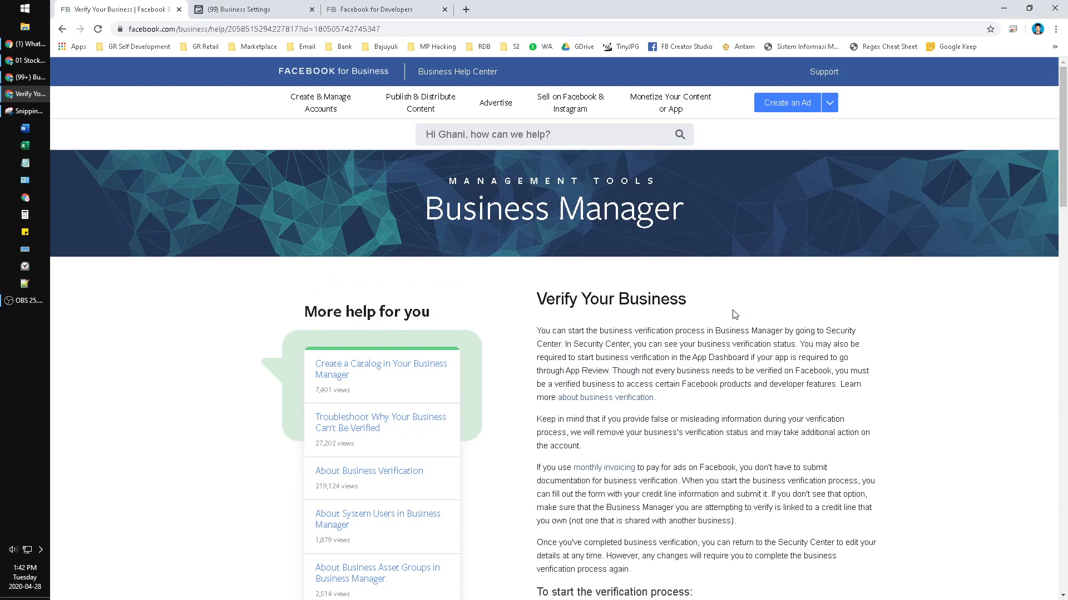
click(262, 9)
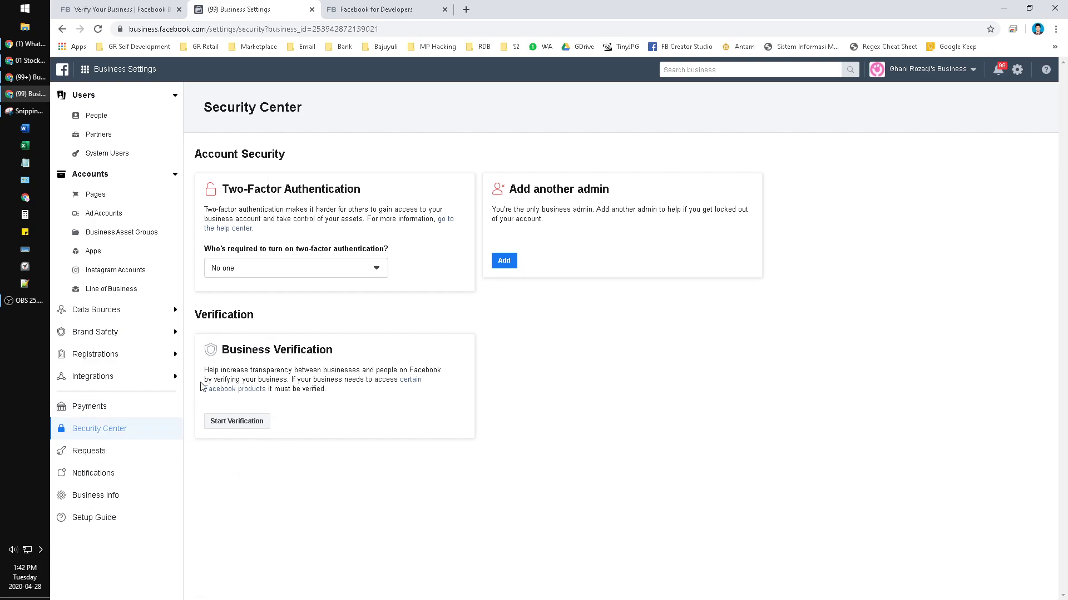
Step: In Facebook for Developers, choose Create App from the My Apps list
click(404, 8)
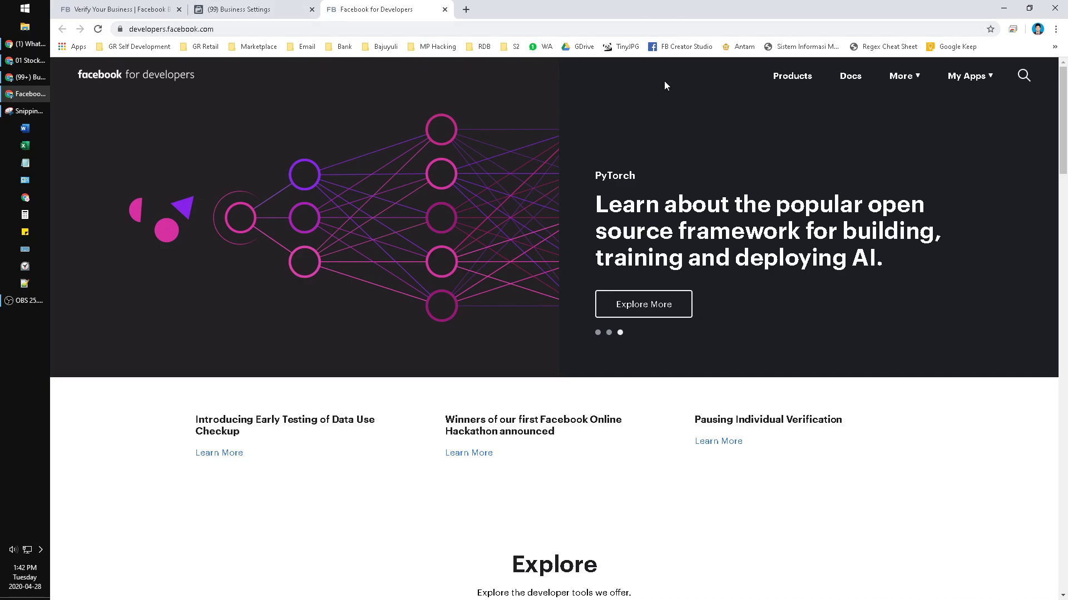
click(972, 81)
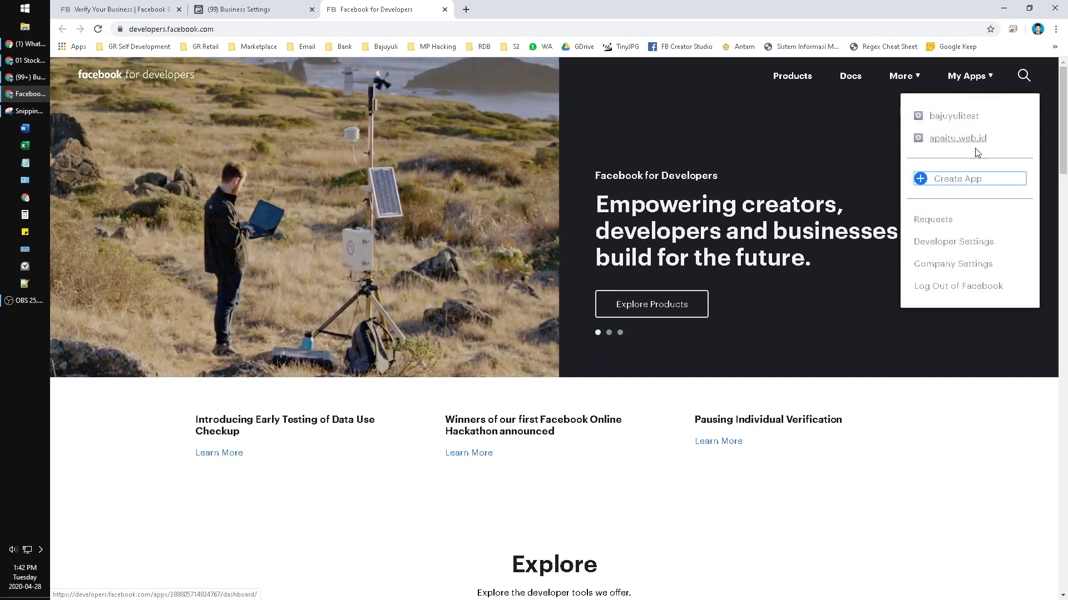
click(967, 180)
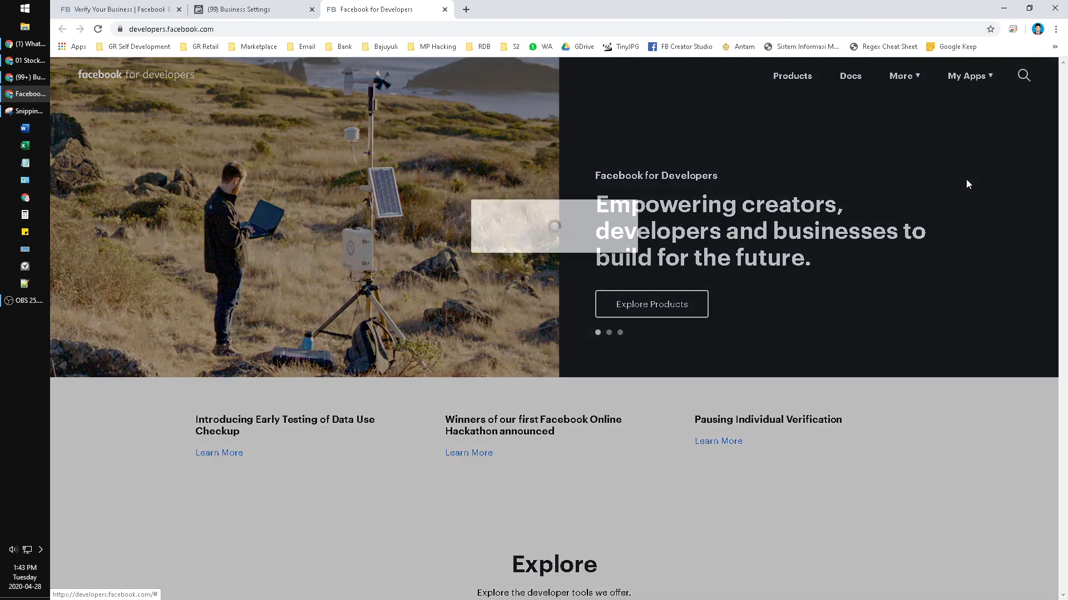
Step: Fill in the new app's display name and contact email, then create the App ID
click(468, 257)
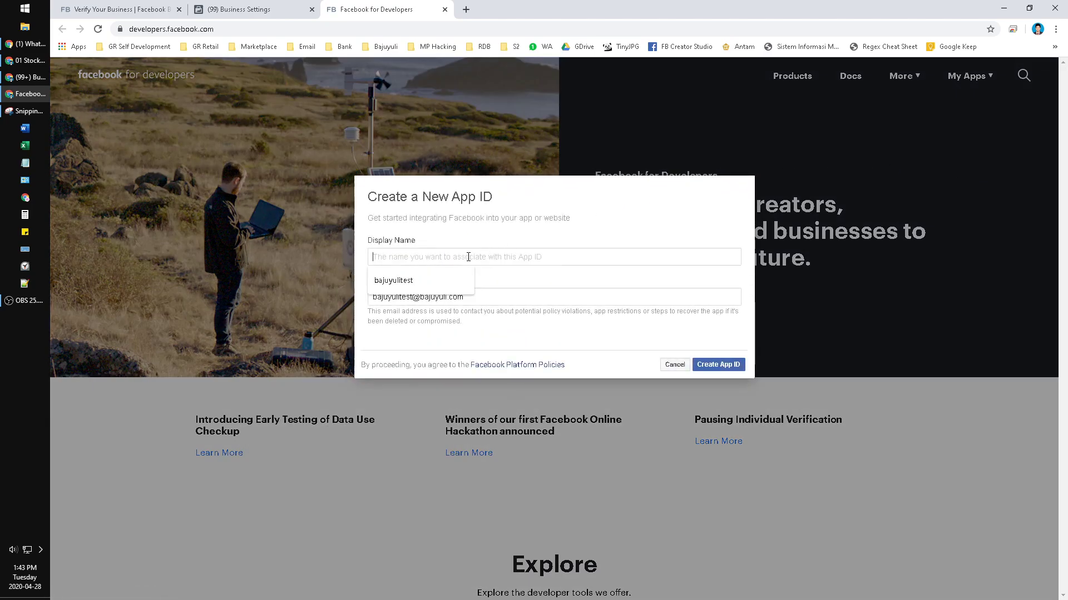
text(anyht)
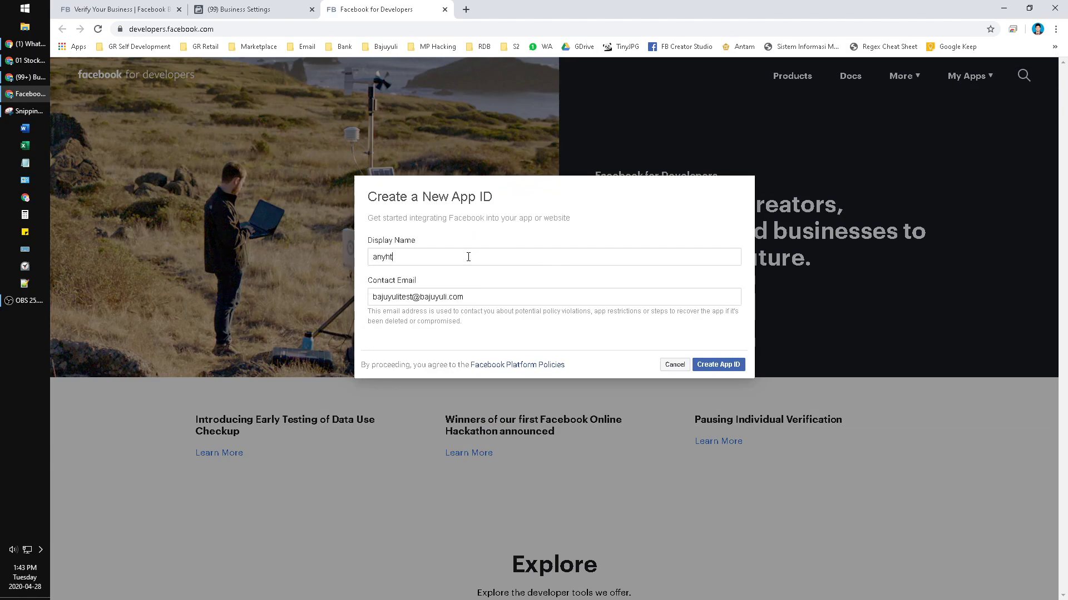
text(htjuhsfjhsdjfhsd)
key(Tab)
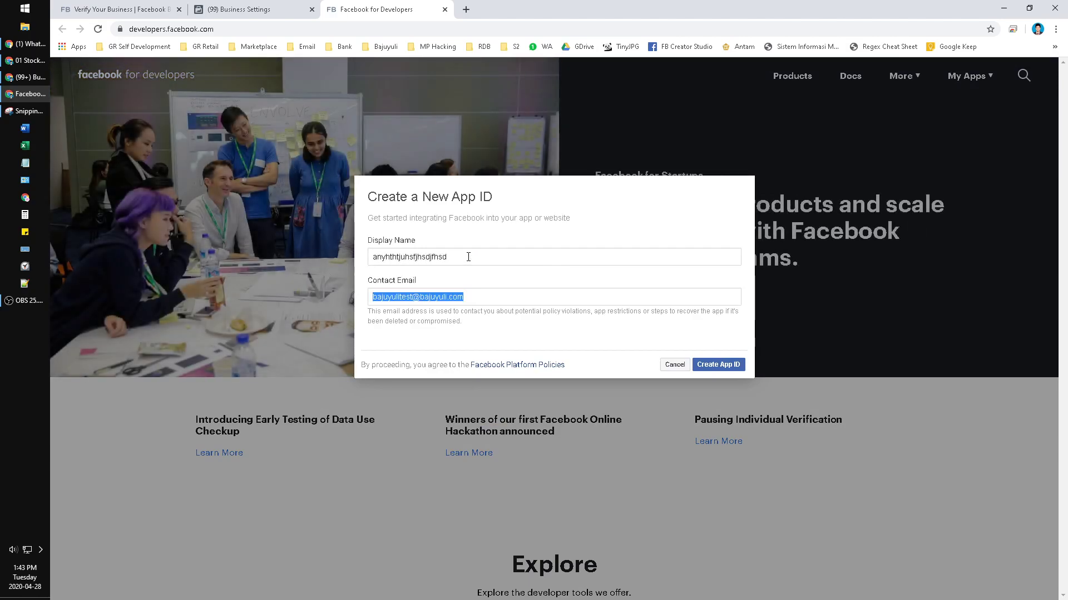
text(ahdashdsakd)
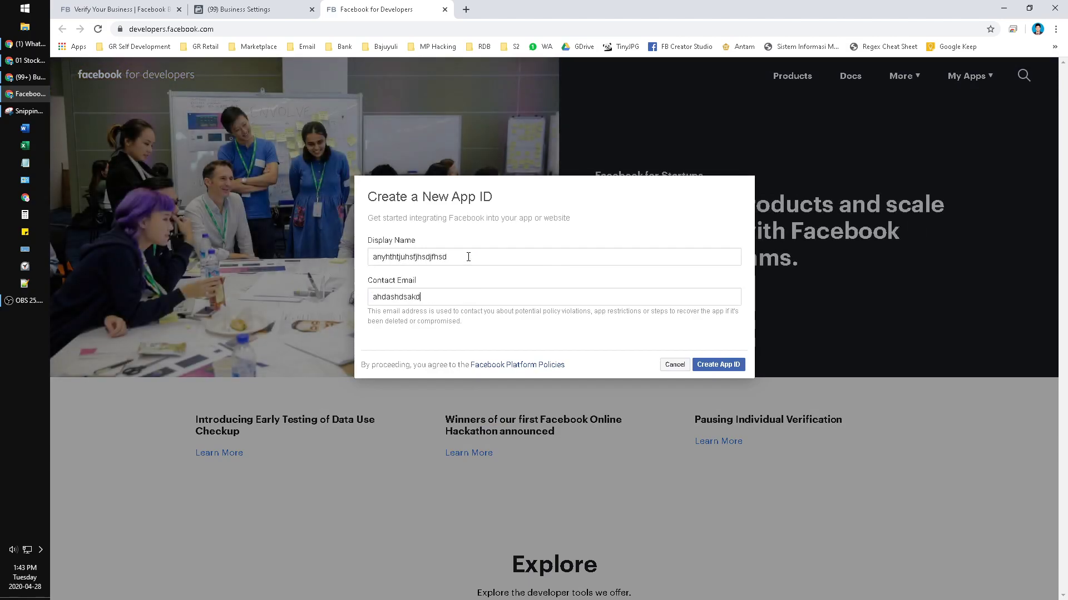
text(@)
text(anyth)
text(ing.com)
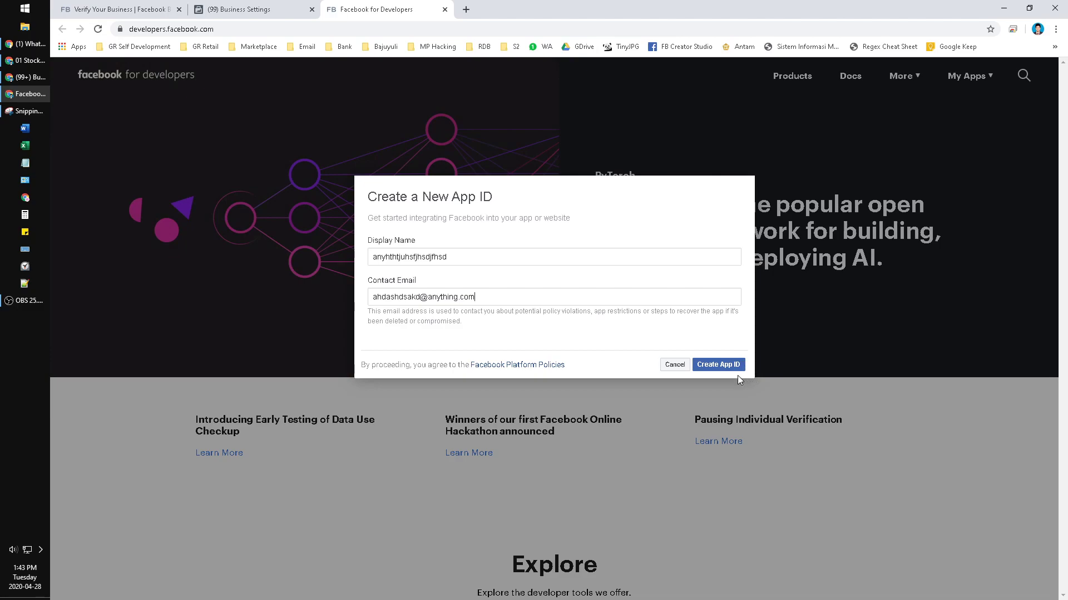
click(717, 365)
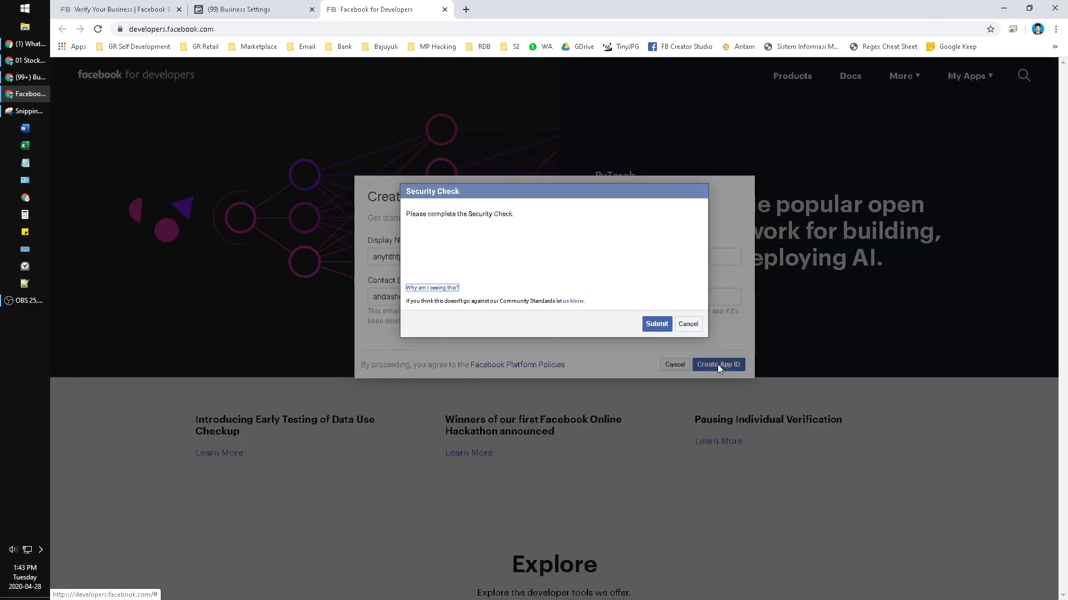
Step: Pass the reCAPTCHA security check, then return to the Business Settings tab
click(434, 249)
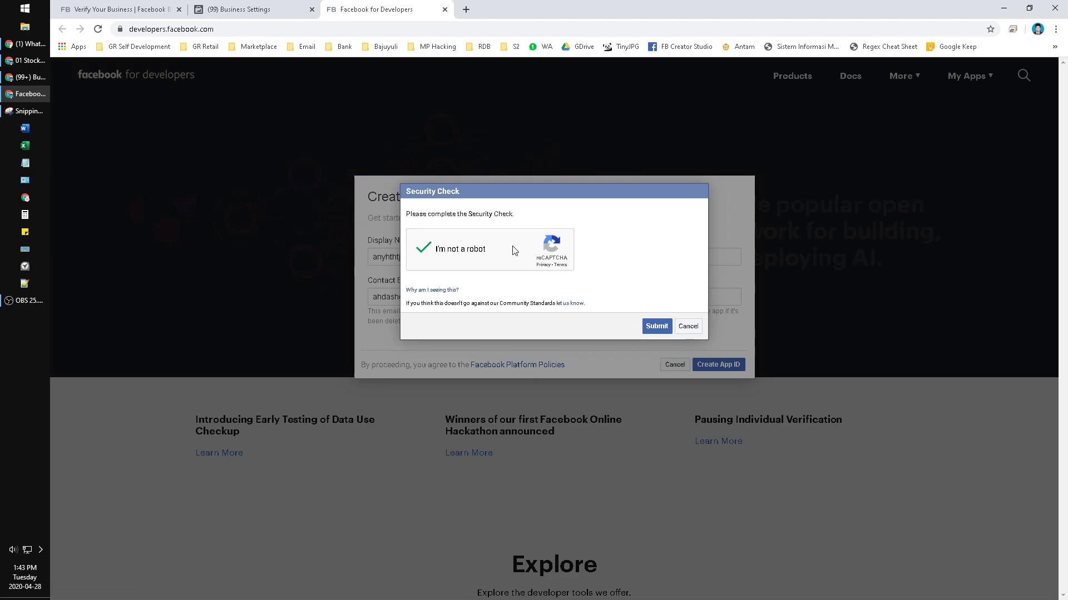
click(654, 327)
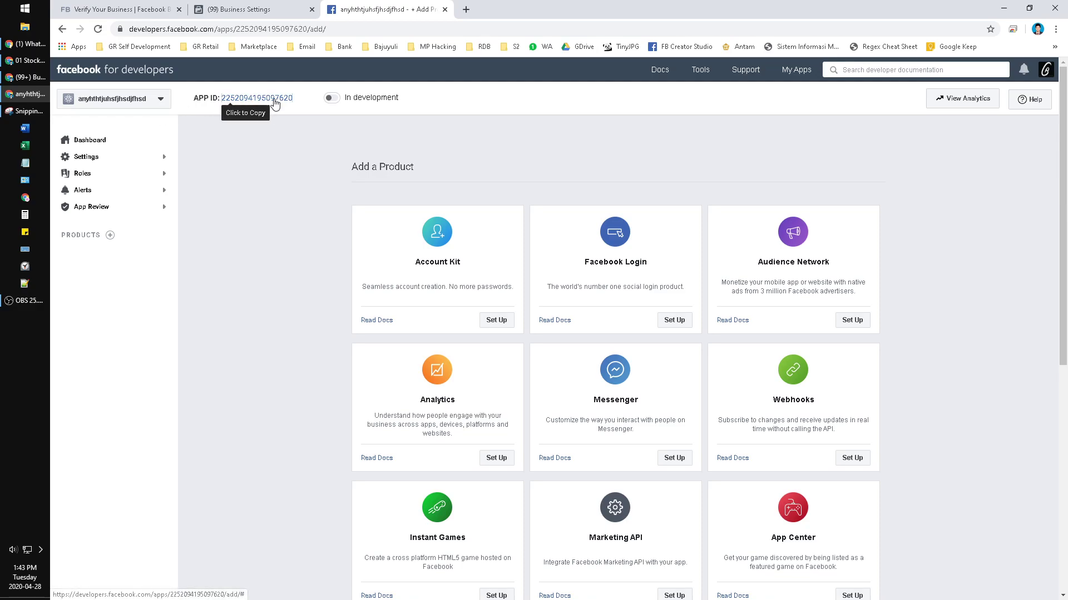
click(250, 7)
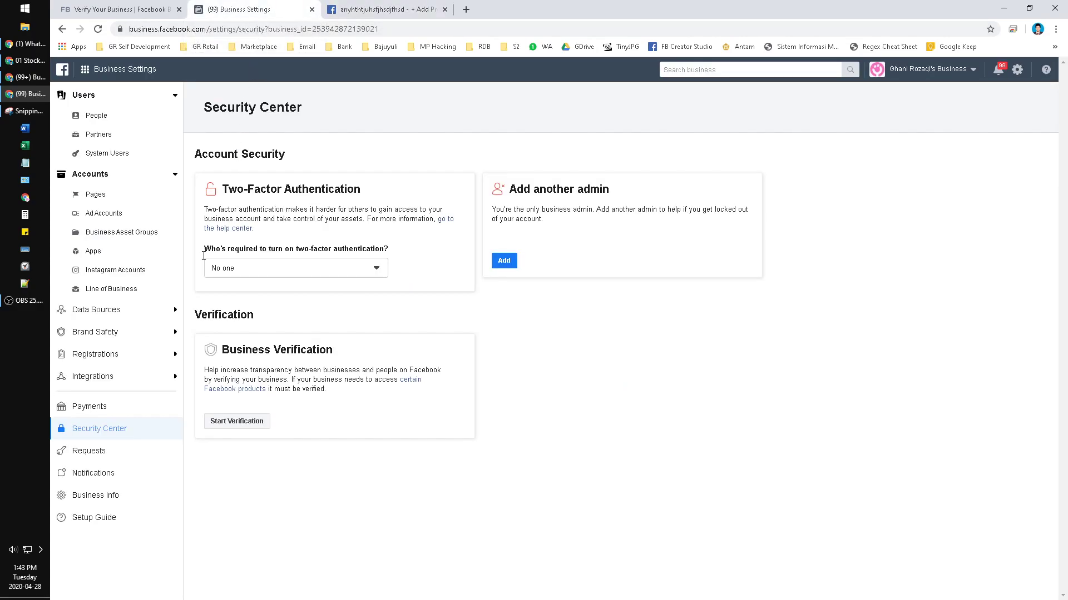
Step: Show the business's Apps list and its + Add options
click(98, 251)
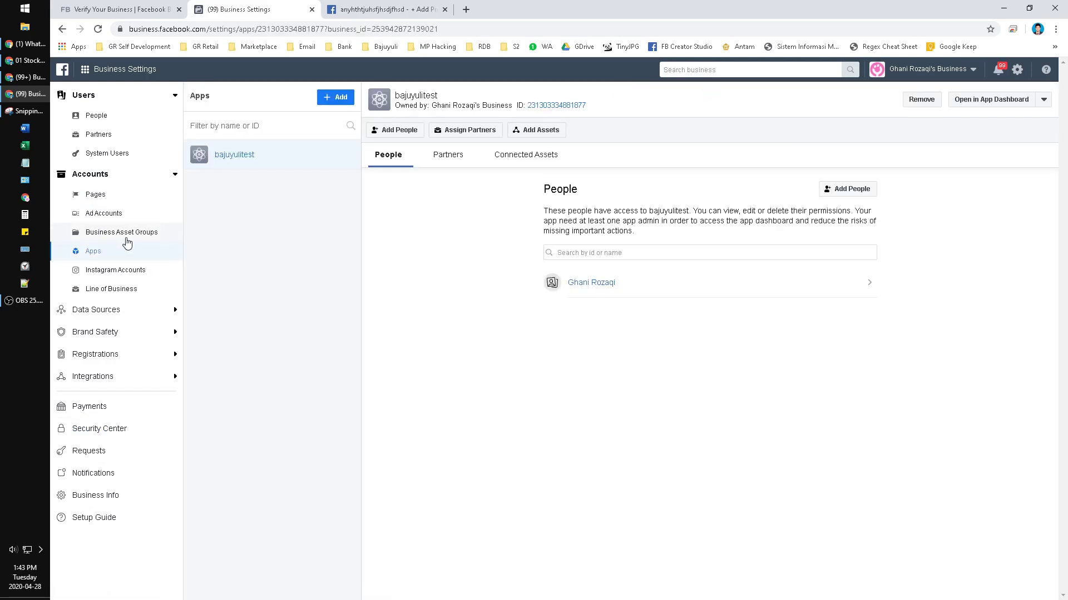
click(338, 101)
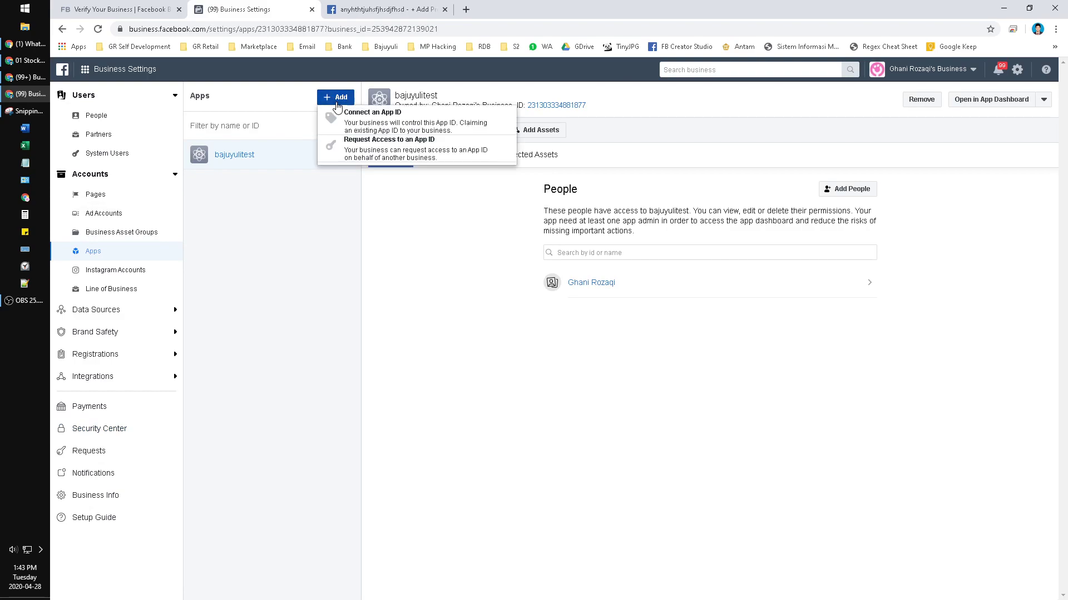
click(377, 128)
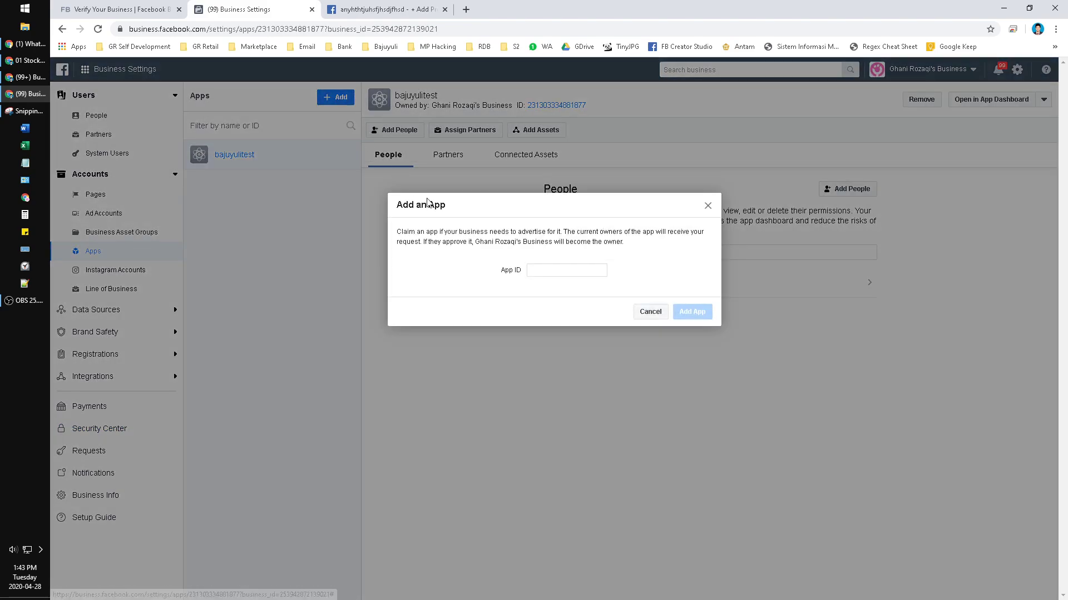
click(531, 269)
text(2252094195097620)
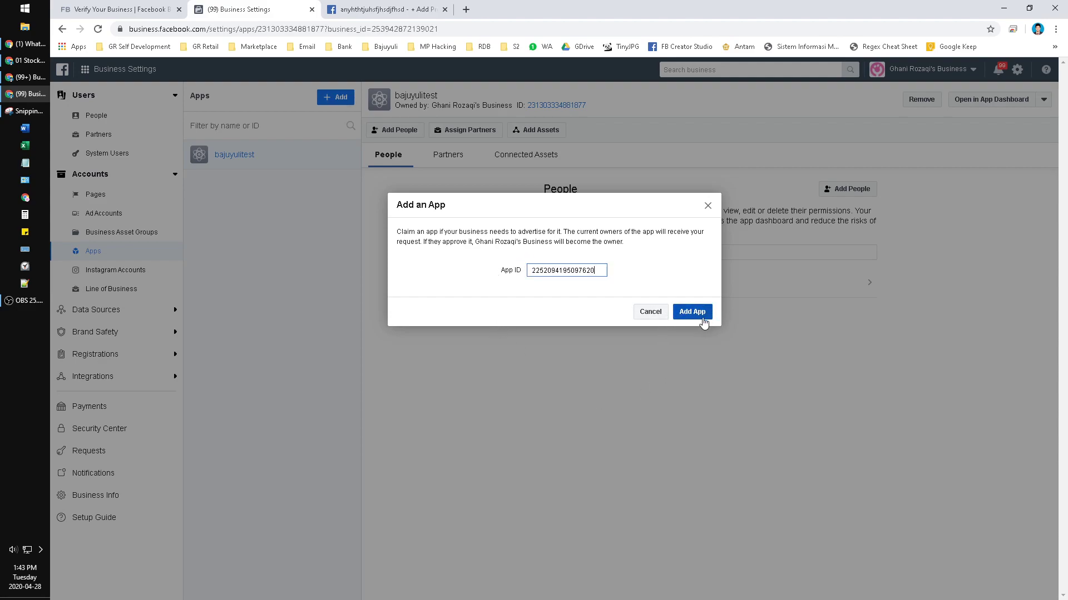
click(708, 206)
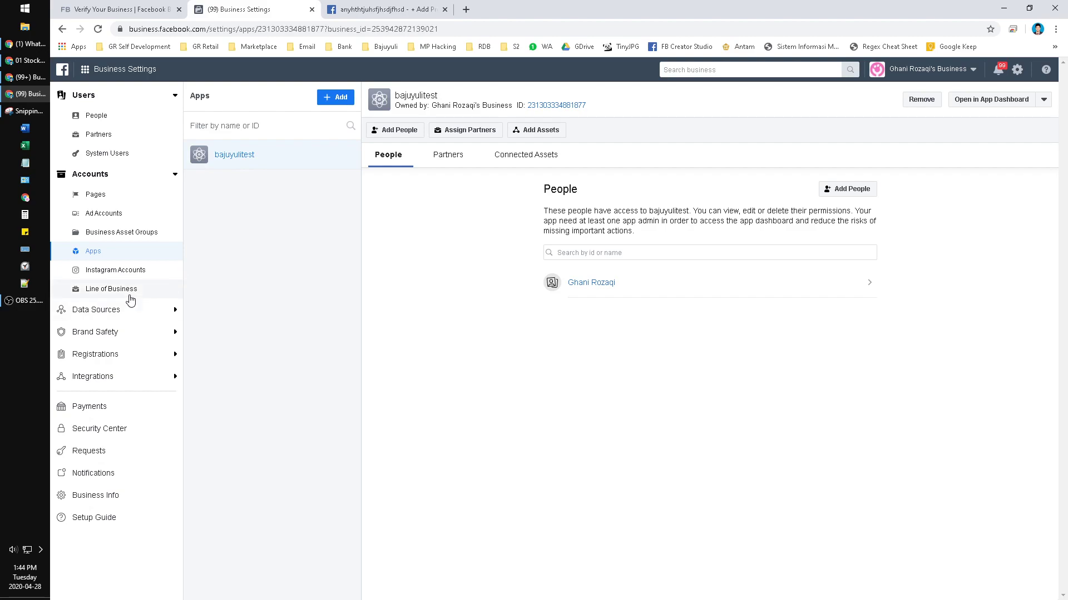
Step: Return to Security Center, where Business Verification's start option is now available
click(113, 430)
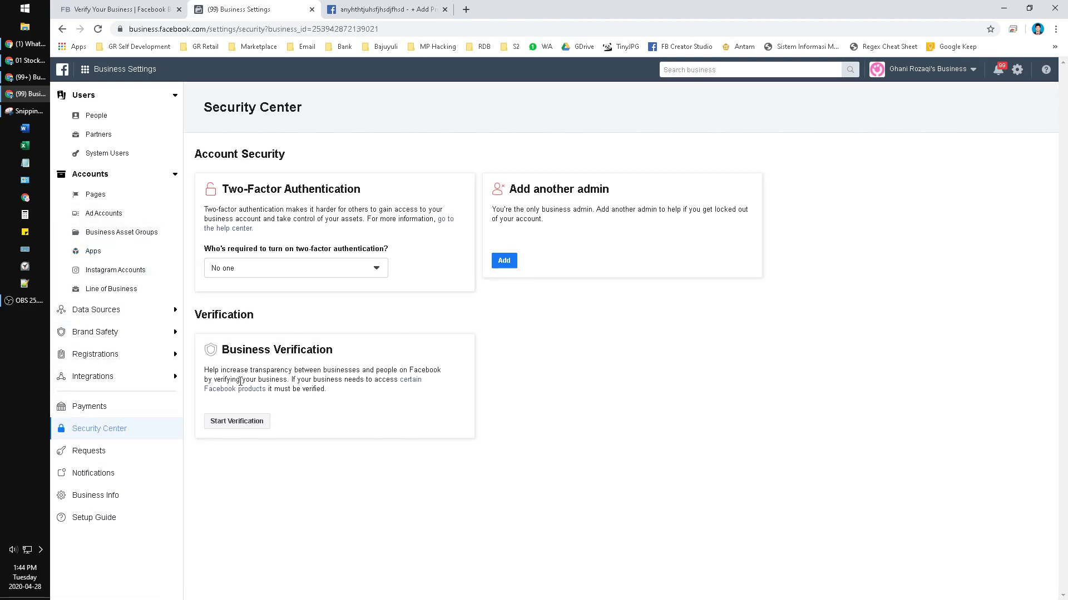